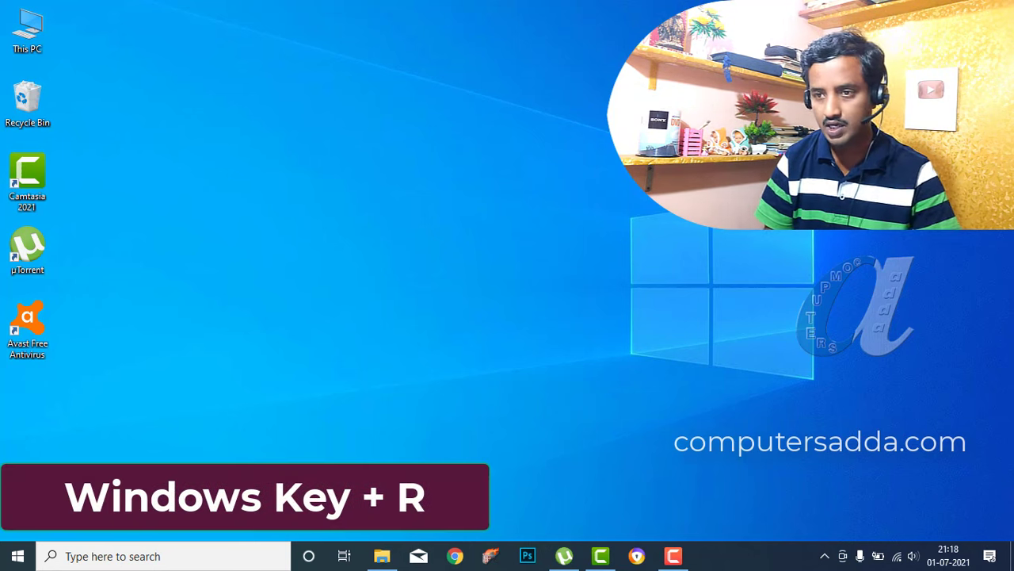
Launch the Disk Cleanup utility with the Run command cleanmgr
{"action": "key", "text": "super+r"}
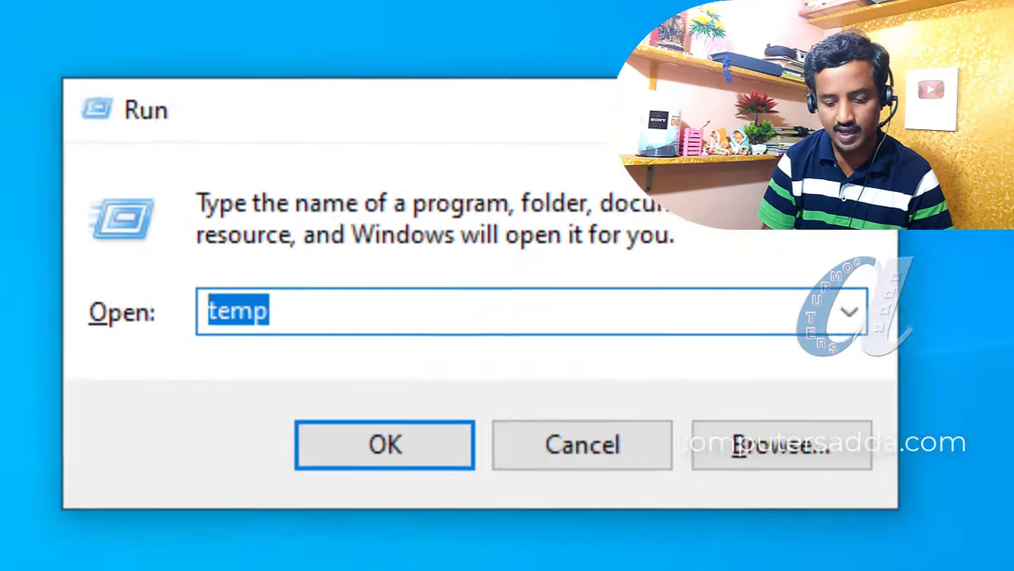
{"action": "type", "text": "c"}
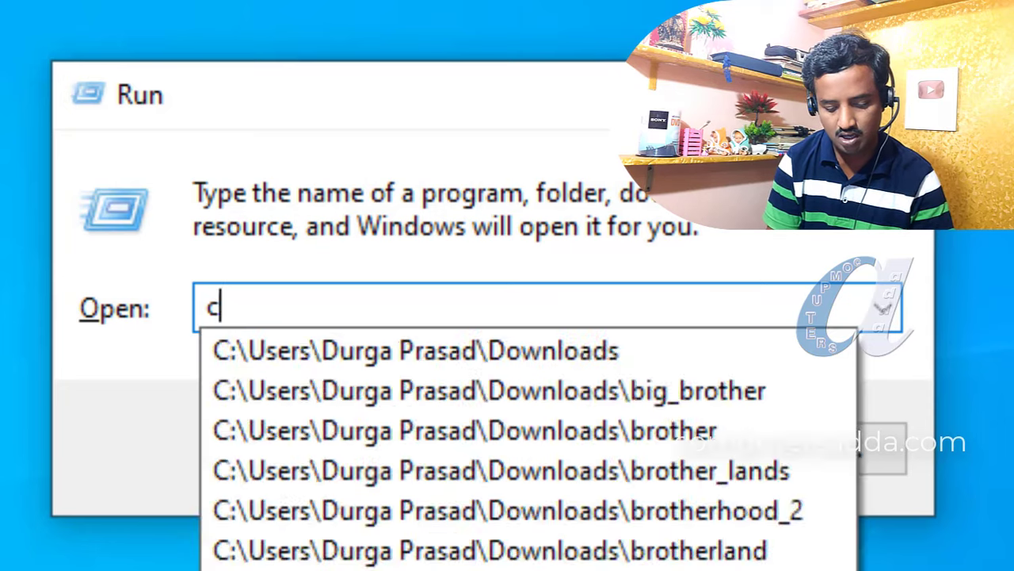
{"action": "type", "text": "leanmgr"}
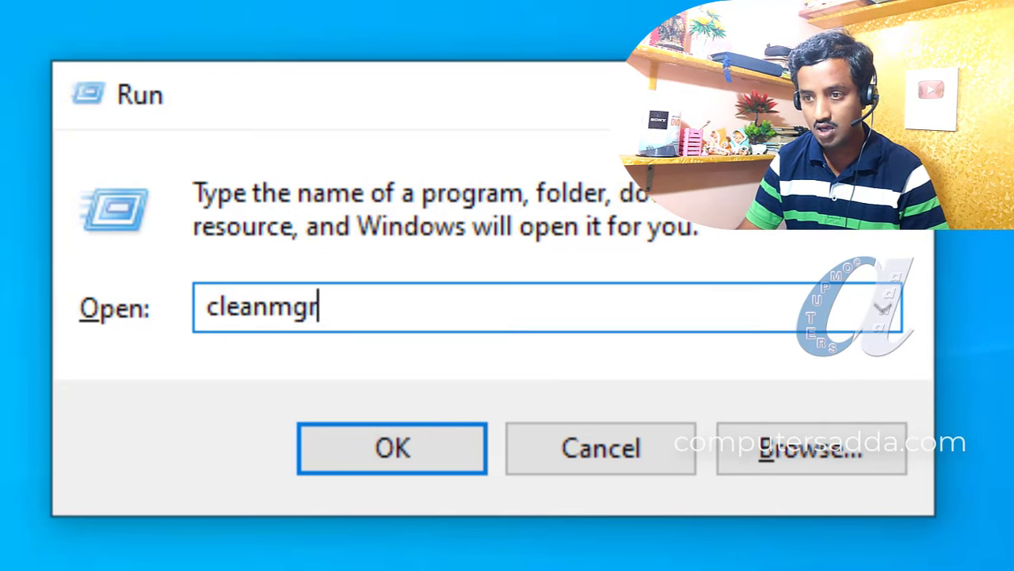
{"action": "key", "text": "Return"}
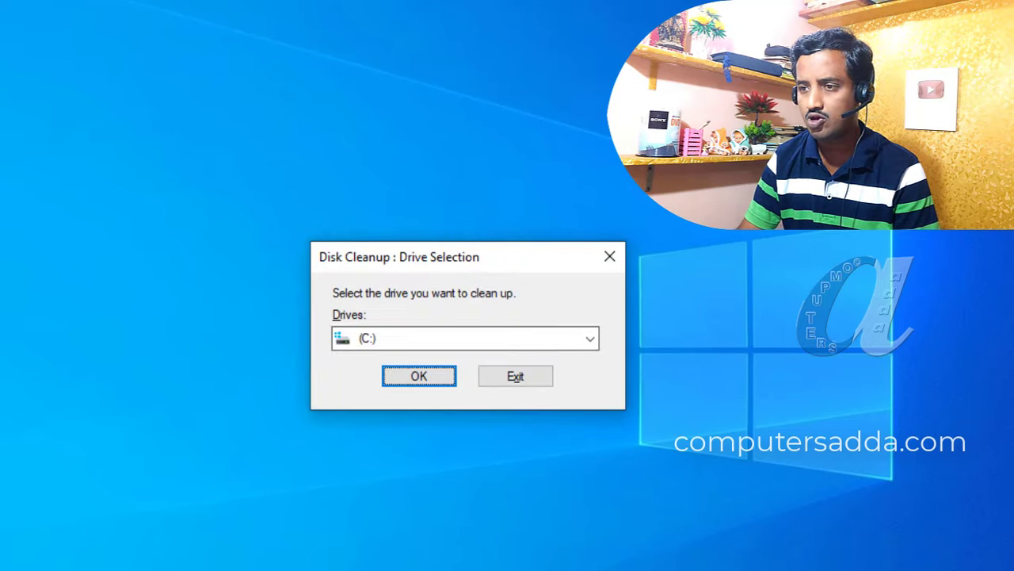
Choose drive (C:) as the drive to clean up and start its cleanup scan
{"action": "key", "text": "alt+Down"}
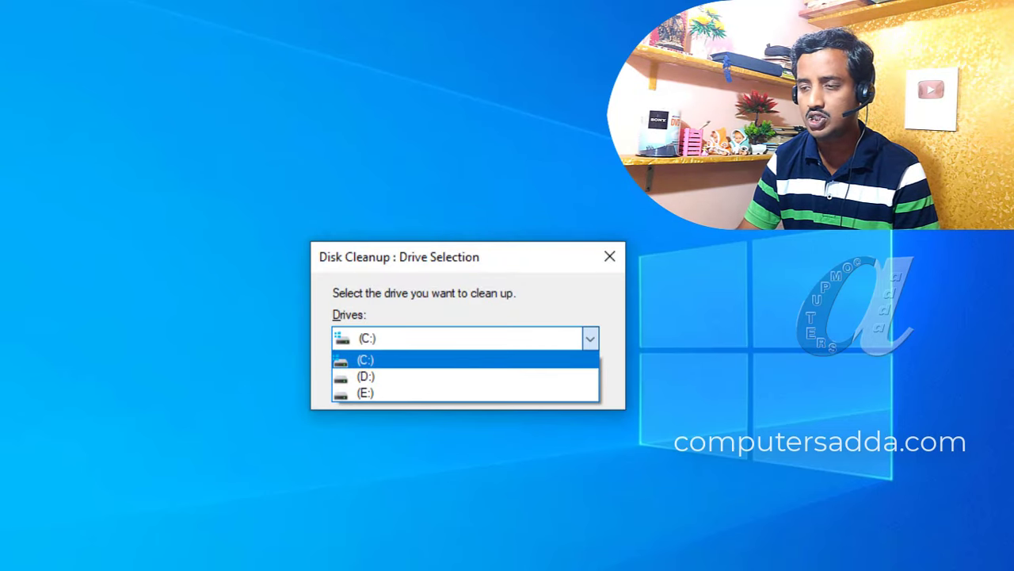
{"action": "key", "text": "Down"}
{"action": "key", "text": "Down"}
{"action": "key", "text": "Up"}
{"action": "key", "text": "Up"}
{"action": "key", "text": "Down"}
{"action": "key", "text": "Down"}
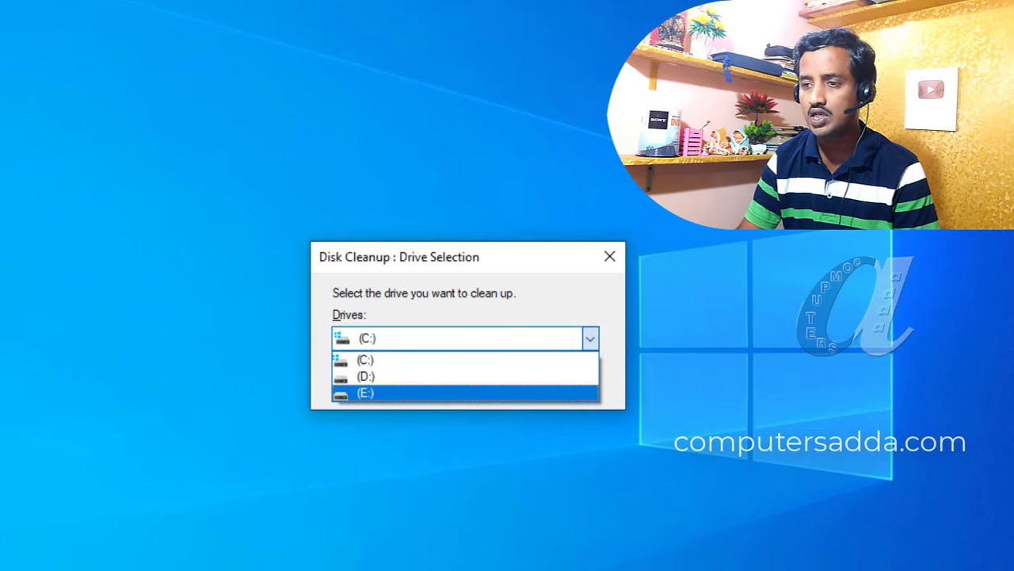
{"action": "key", "text": "Up"}
{"action": "key", "text": "Up"}
{"action": "key", "text": "Return"}
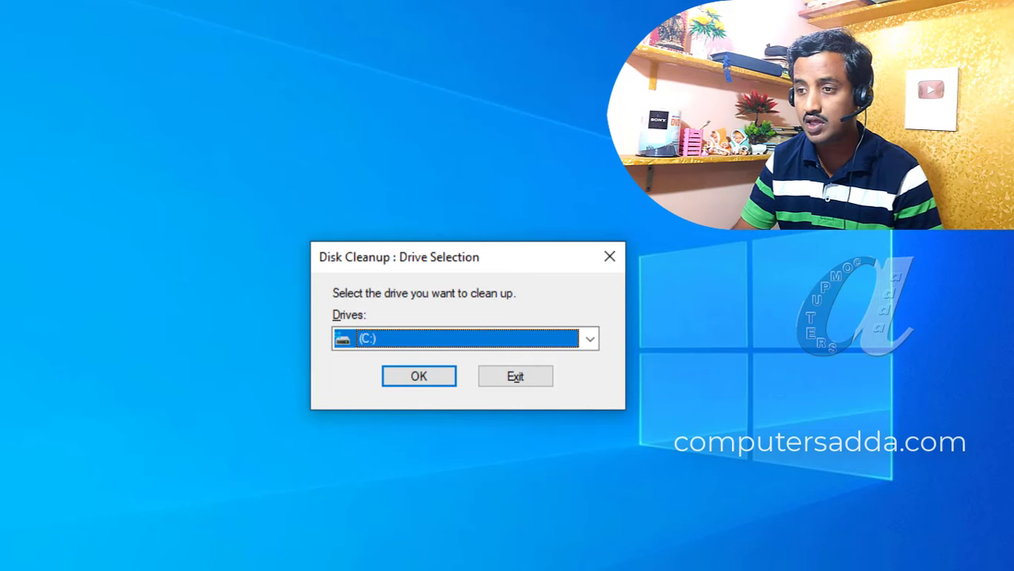
{"action": "key", "text": "Return"}
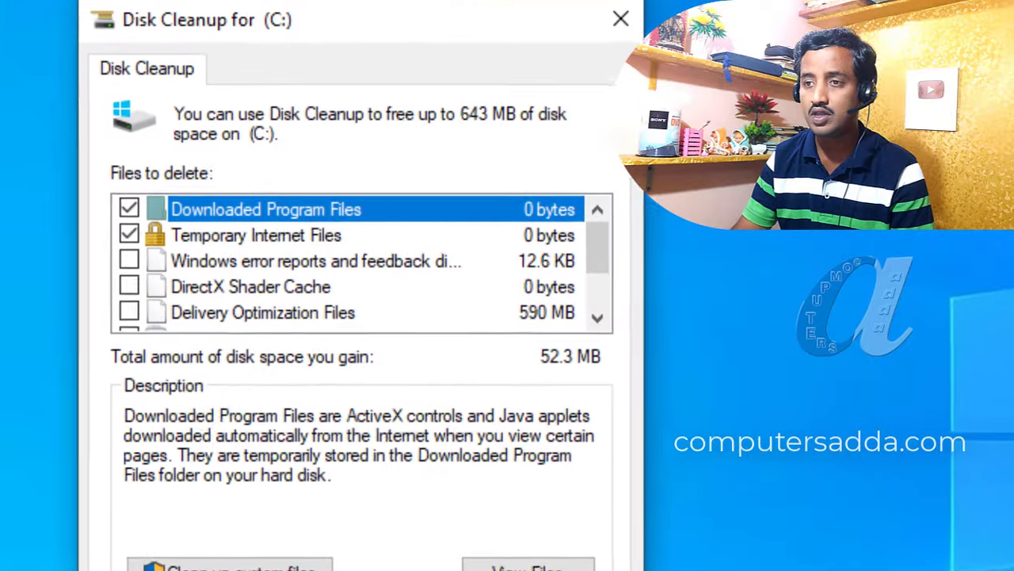
Also mark Windows error reports, DirectX Shader Cache, Delivery Optimization Files, Recycle Bin and Temporary files, and permanently delete all marked files
{"action": "scroll", "coordinate": [356, 262], "scroll_direction": "down", "scroll_amount": 1}
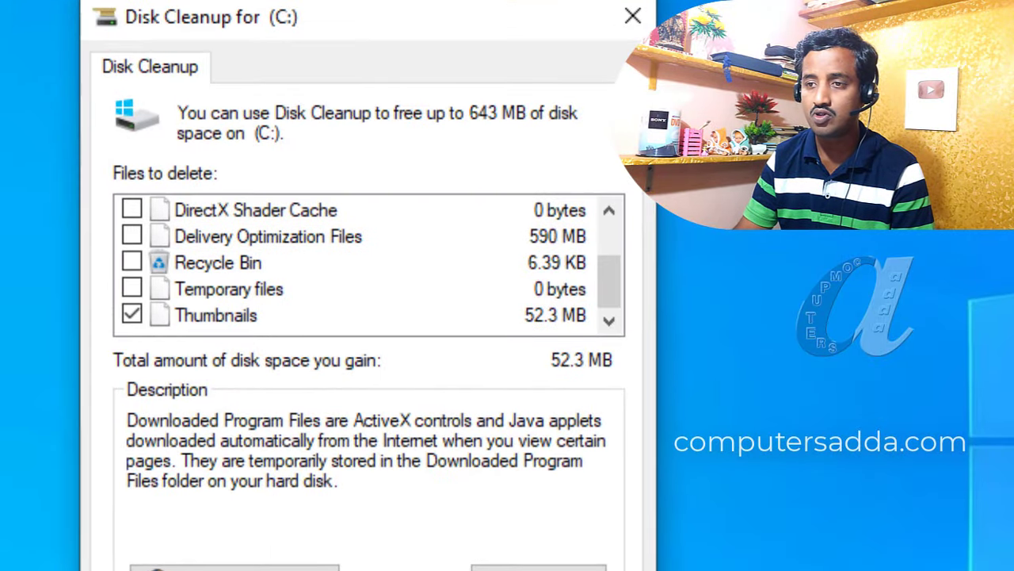
{"action": "scroll", "coordinate": [357, 261], "scroll_direction": "up", "scroll_amount": 1}
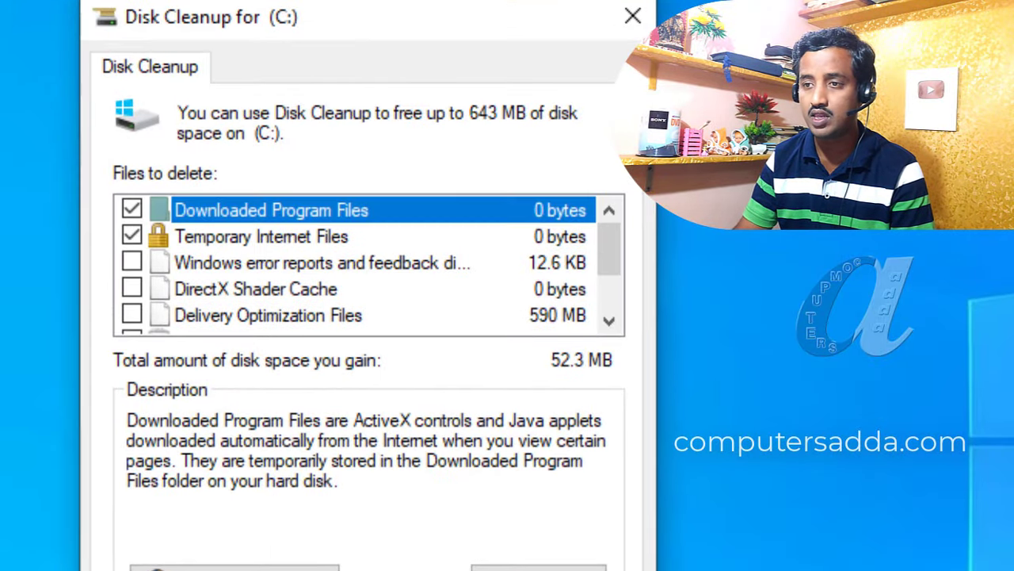
{"action": "left_click", "coordinate": [132, 262]}
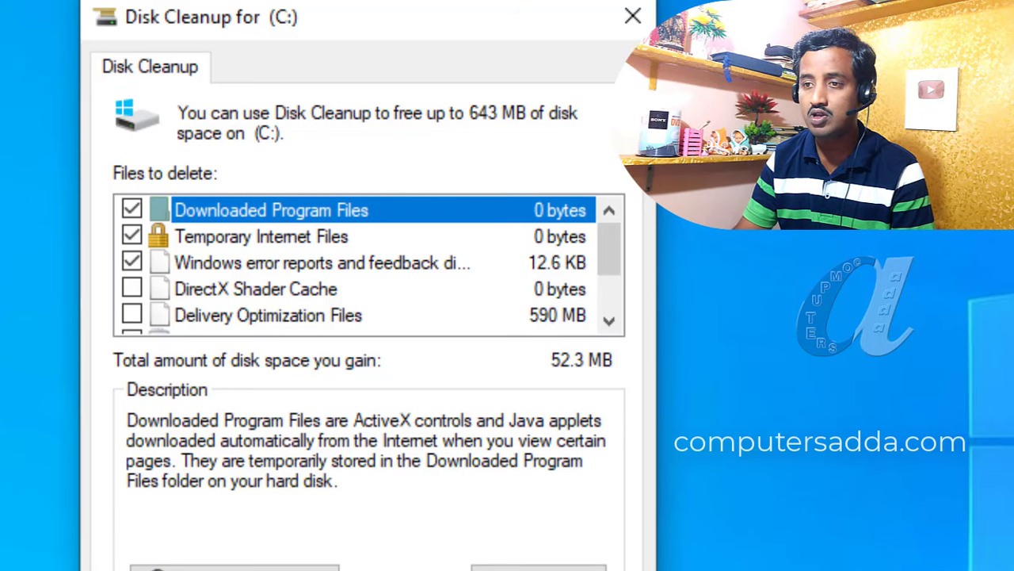
{"action": "left_click", "coordinate": [131, 289]}
{"action": "scroll", "coordinate": [356, 262], "scroll_direction": "down", "scroll_amount": 1}
{"action": "left_click", "coordinate": [131, 262]}
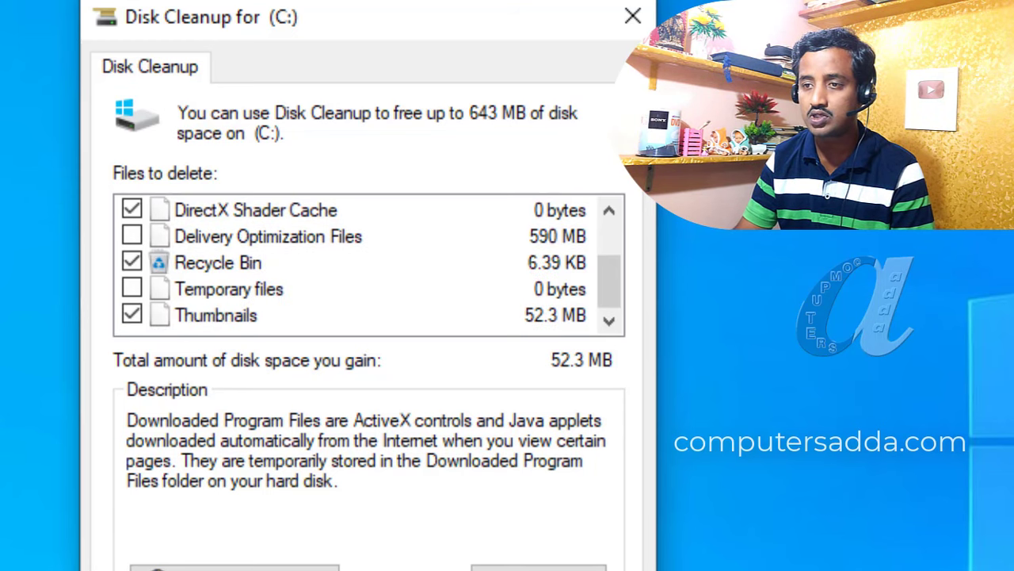
{"action": "left_click", "coordinate": [132, 236]}
{"action": "left_click", "coordinate": [131, 289]}
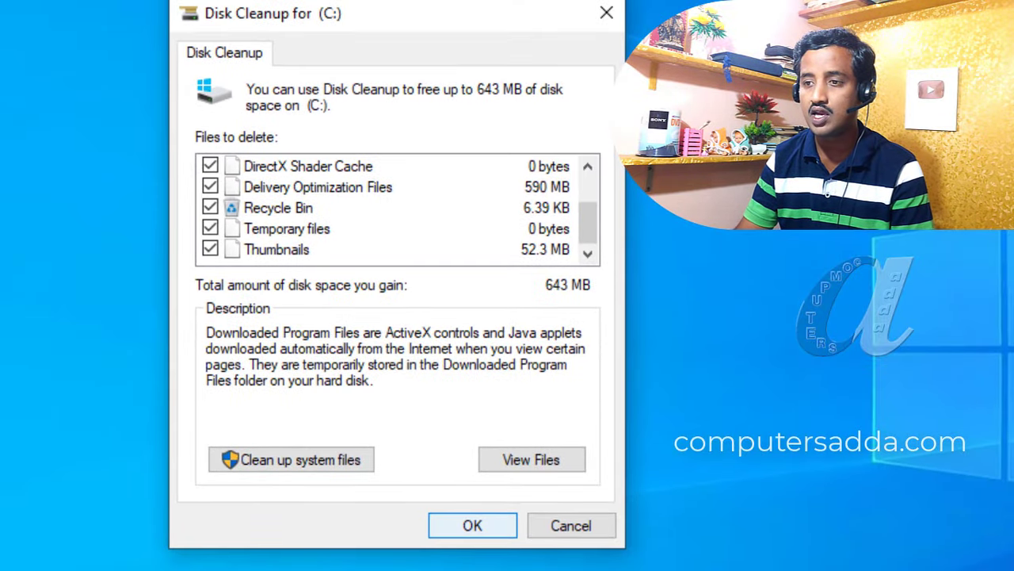
{"action": "key", "text": "Return"}
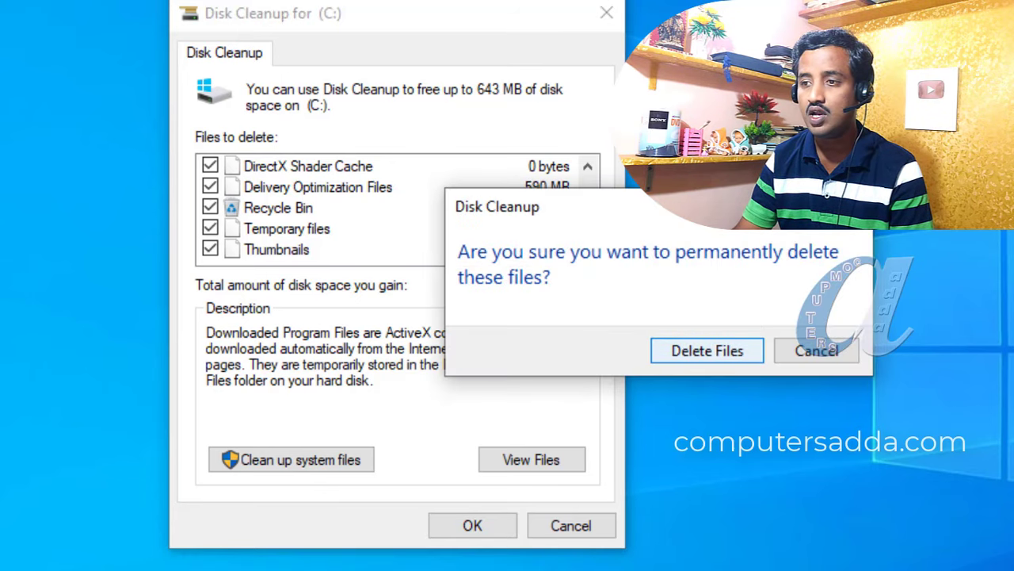
{"action": "key", "text": "Return"}
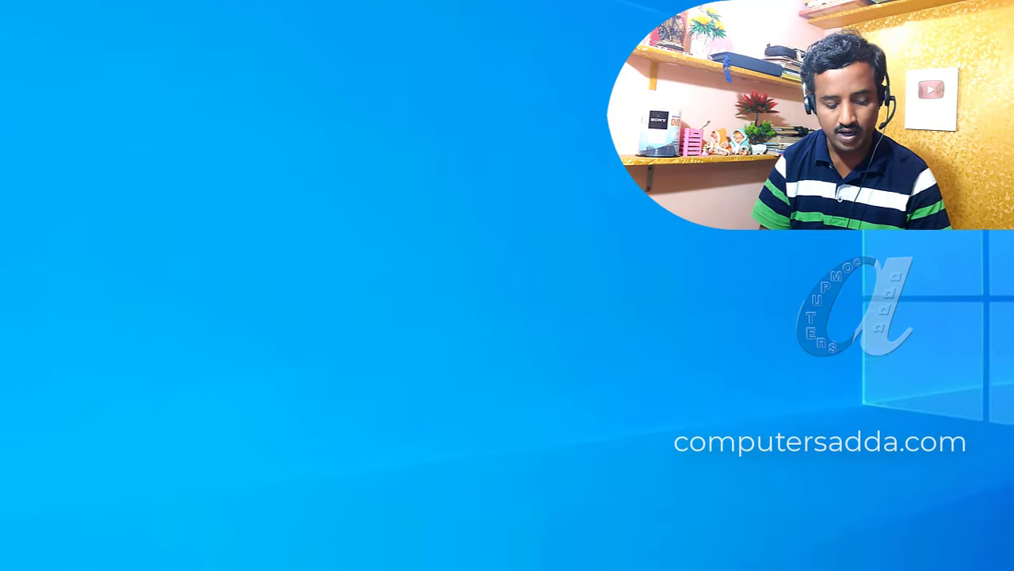
Open the Windows Prefetch folder with the Run command prefetch
{"action": "key", "text": "super+r"}
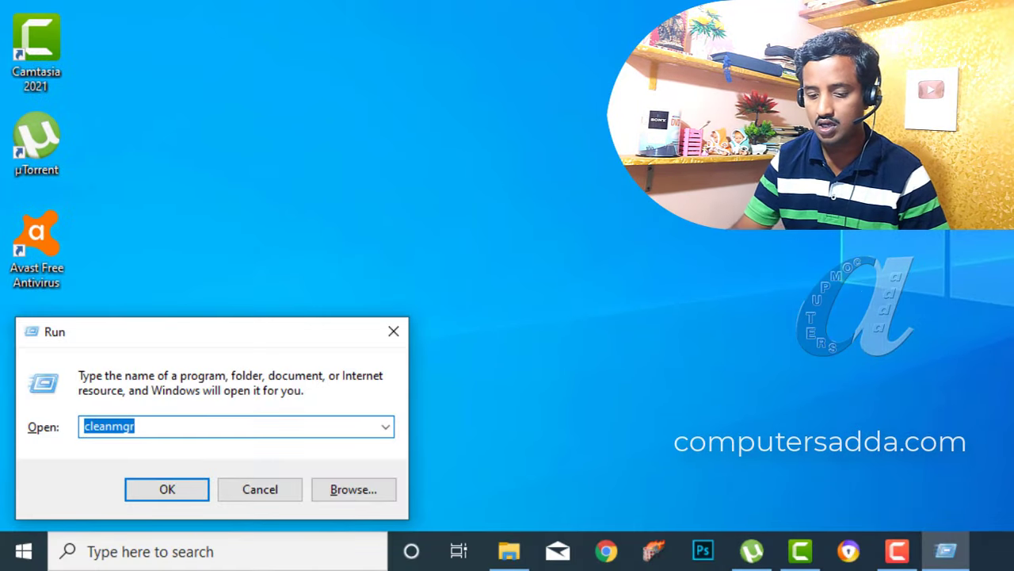
{"action": "key", "text": "BackSpace"}
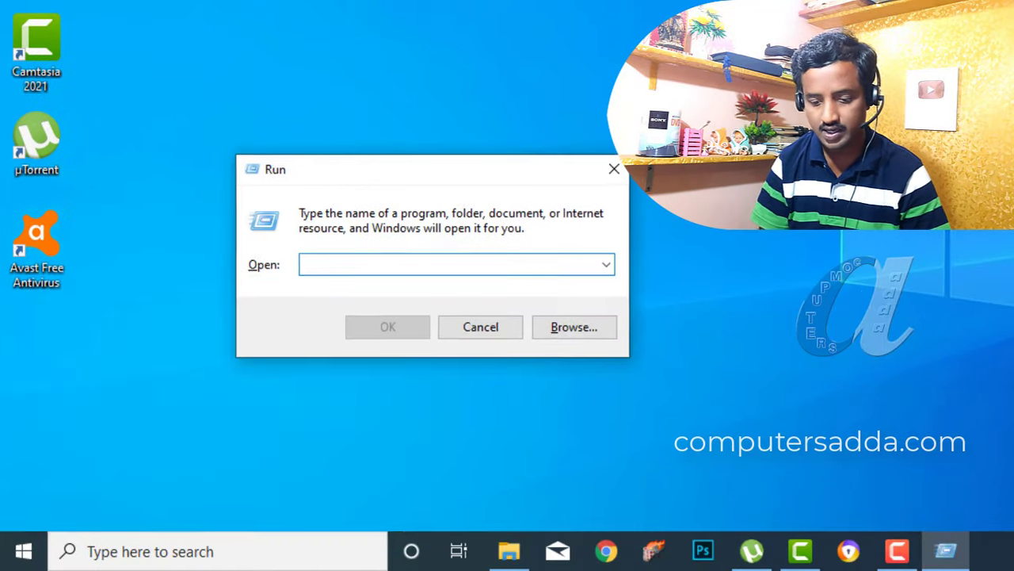
{"action": "type", "text": "pre"}
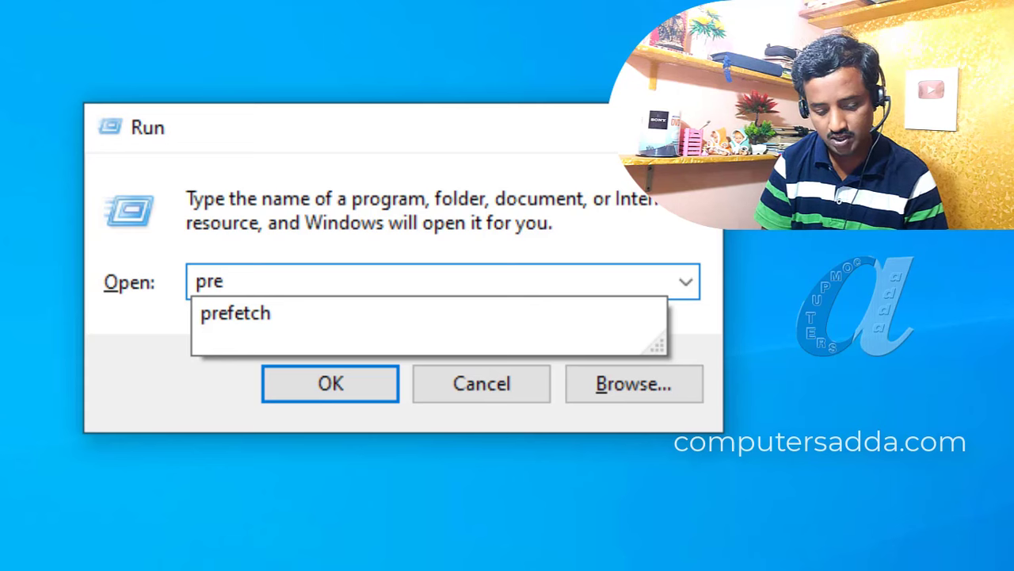
{"action": "type", "text": "fetch"}
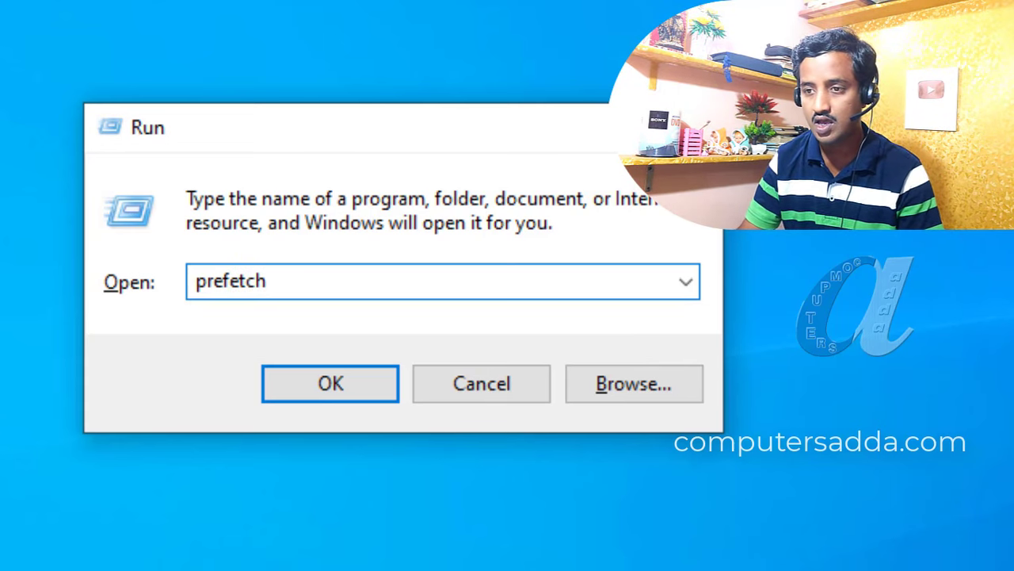
{"action": "key", "text": "Return"}
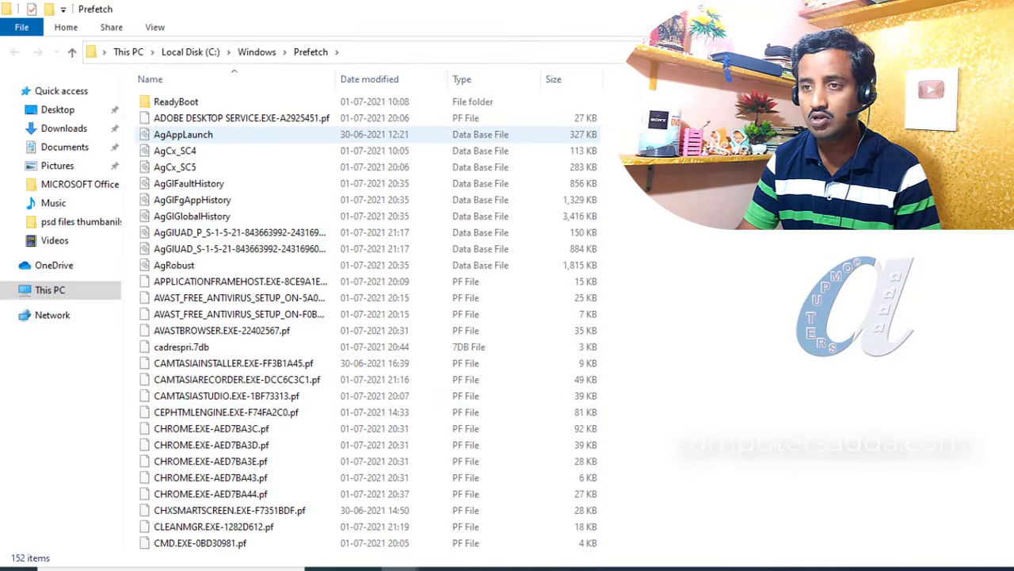
Delete all items in the Prefetch folder, skipping the file that is in use
{"action": "scroll", "coordinate": [364, 317], "scroll_direction": "down", "scroll_amount": 7}
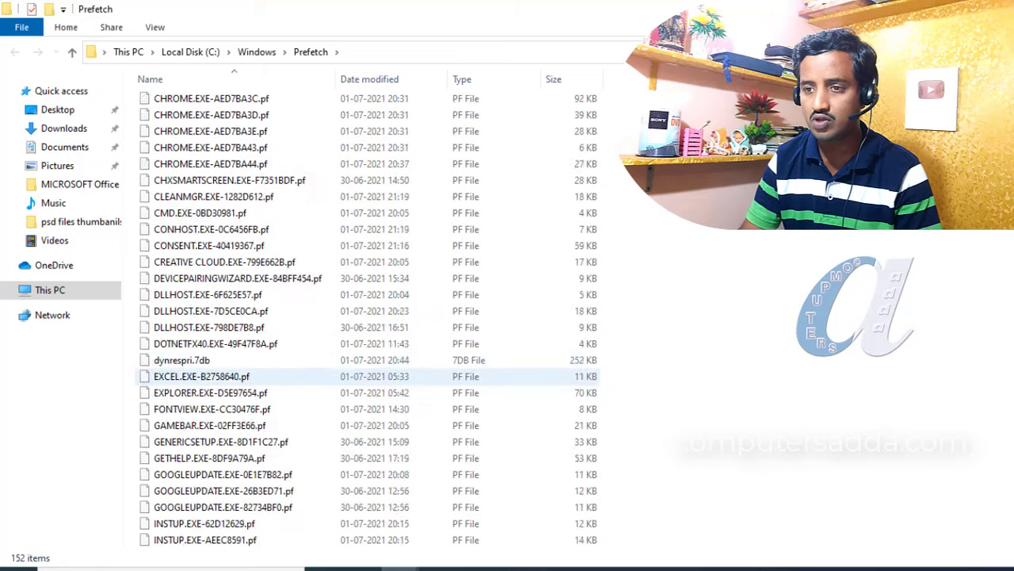
{"action": "scroll", "coordinate": [266, 372], "scroll_direction": "up", "scroll_amount": 7}
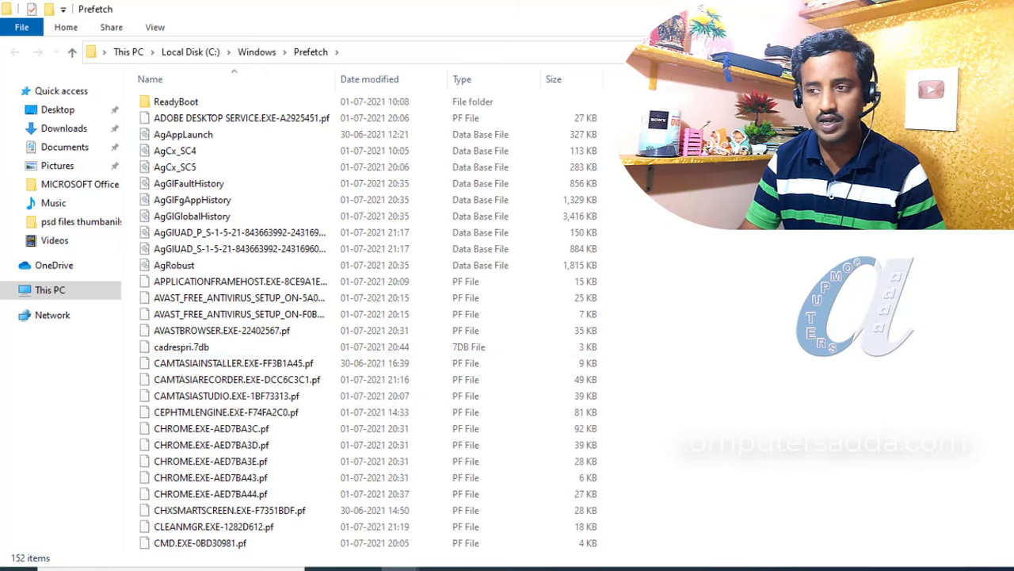
{"action": "key", "text": "ctrl+a"}
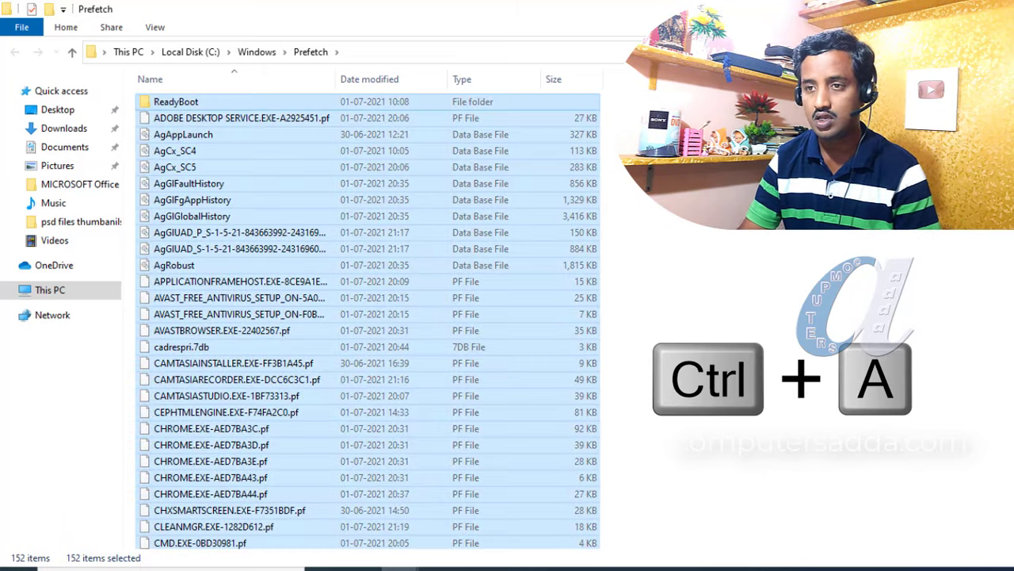
{"action": "key", "text": "Delete"}
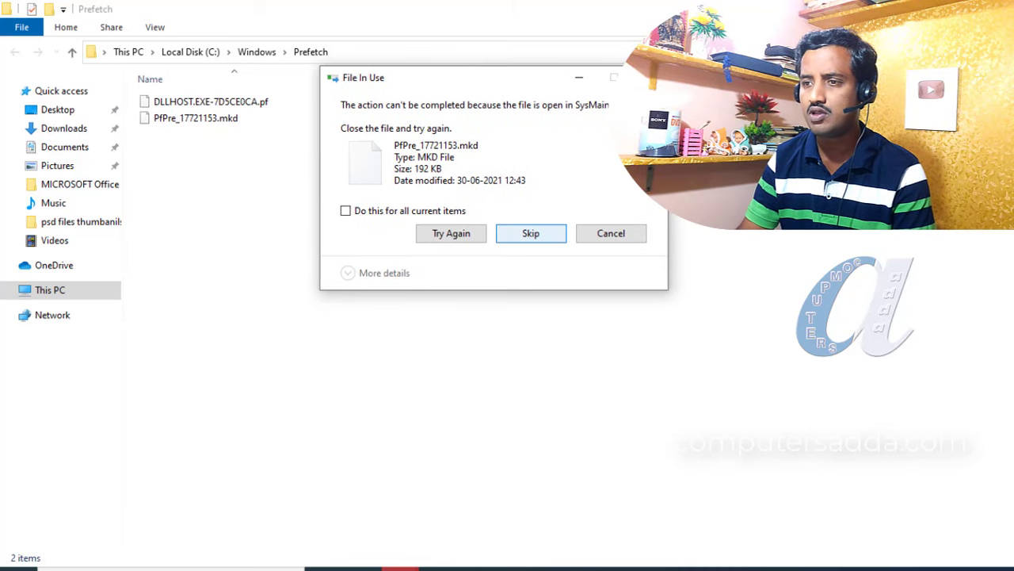
{"action": "key", "text": "Return"}
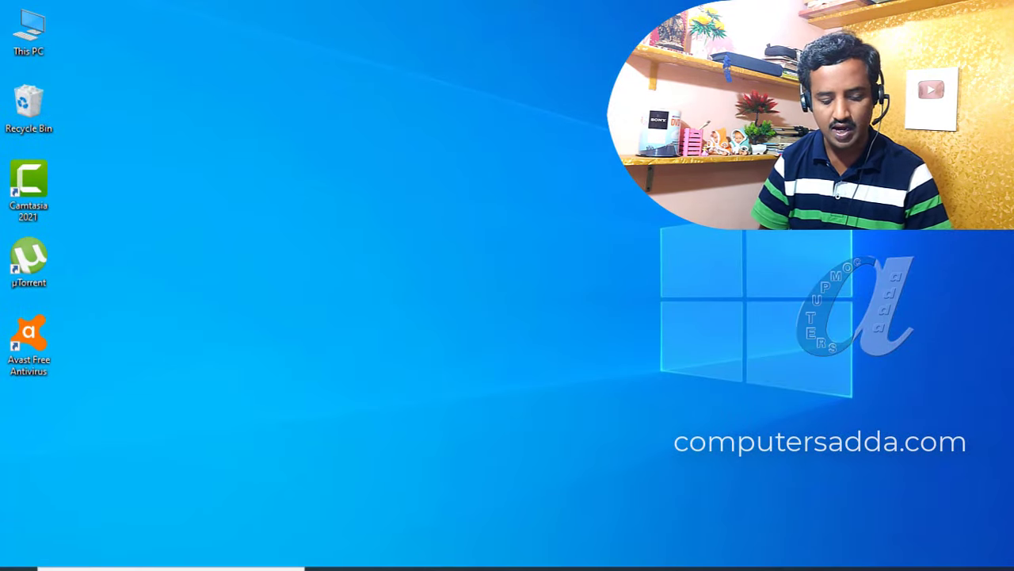
Open the Windows Temp folder with the Run command temp
{"action": "key", "text": "super+r"}
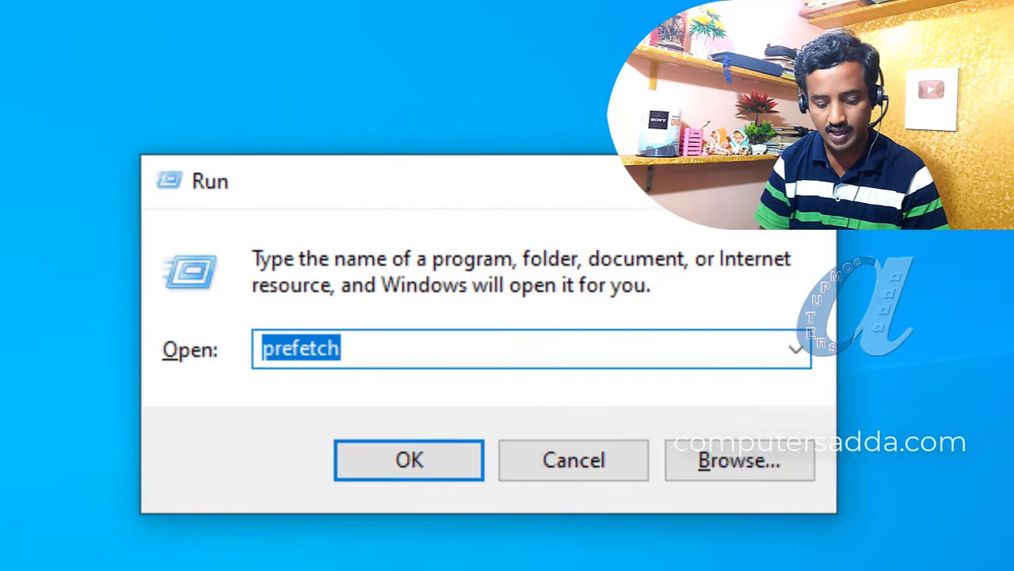
{"action": "type", "text": "temp"}
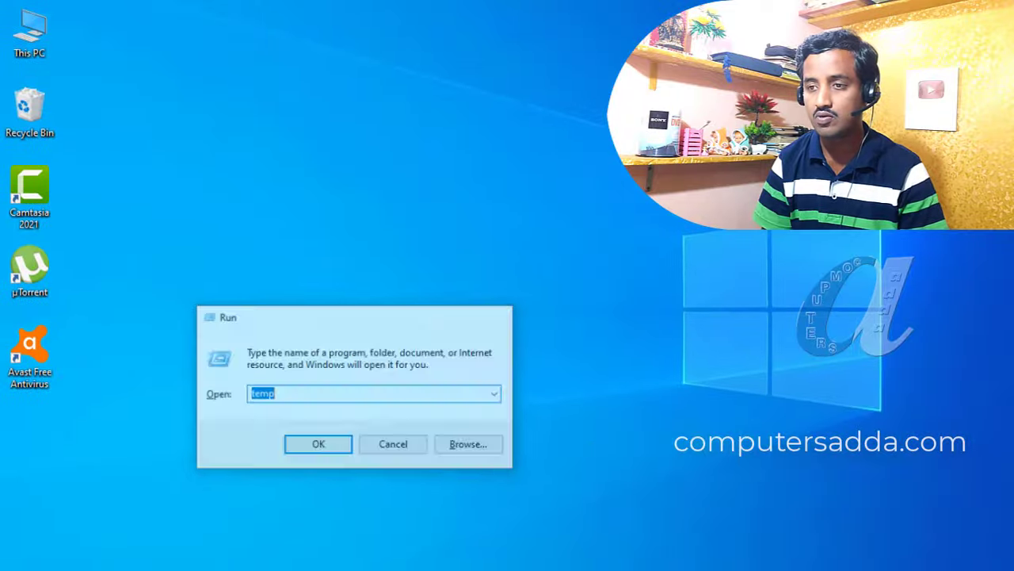
{"action": "key", "text": "Return"}
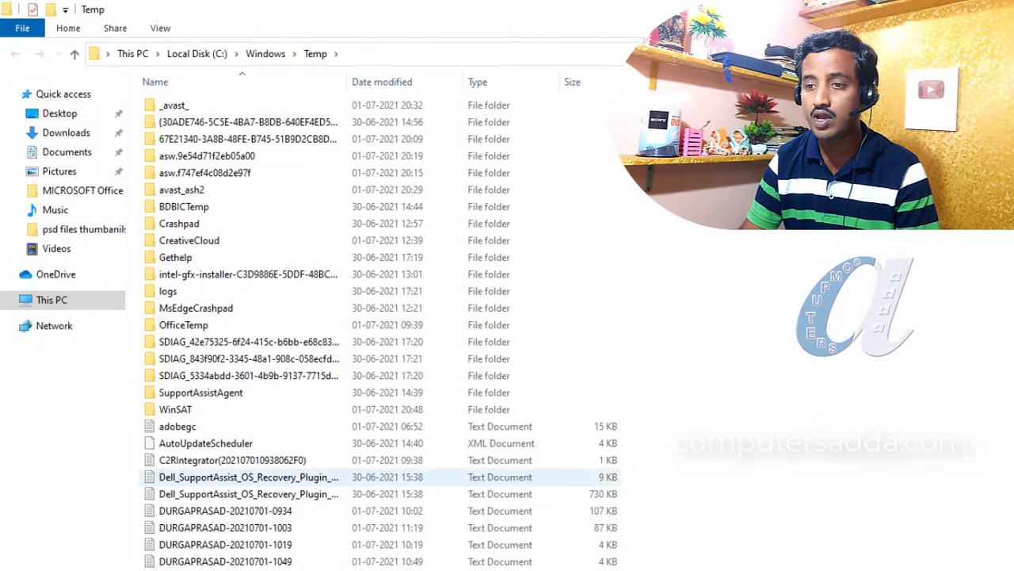
Permanently delete all items in the Temp folder, continuing past the folder access prompt and applying one choice to all files in use
{"action": "scroll", "coordinate": [238, 432], "scroll_direction": "down", "scroll_amount": 5}
{"action": "scroll", "coordinate": [238, 428], "scroll_direction": "up", "scroll_amount": 5}
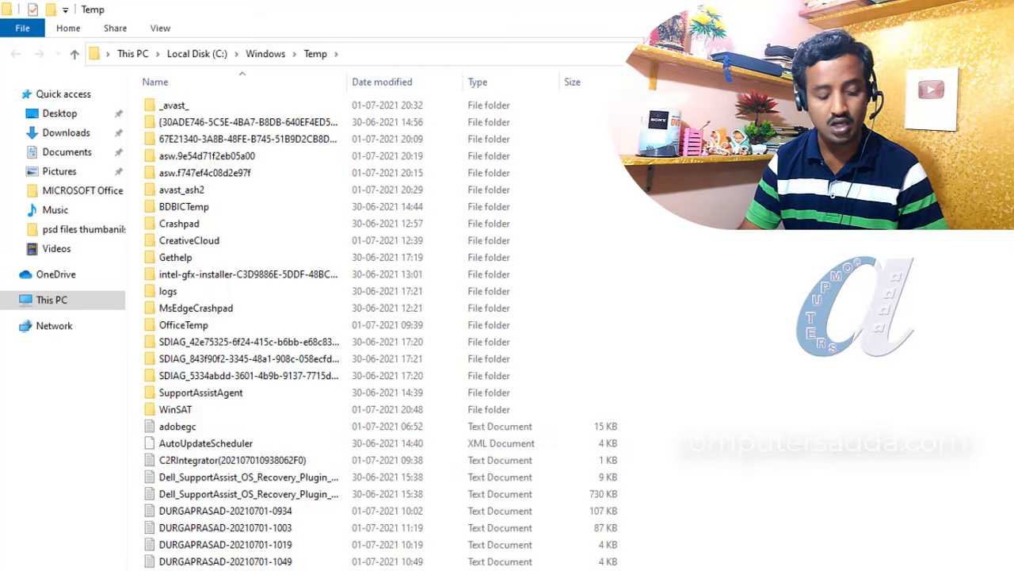
{"action": "key", "text": "ctrl+a"}
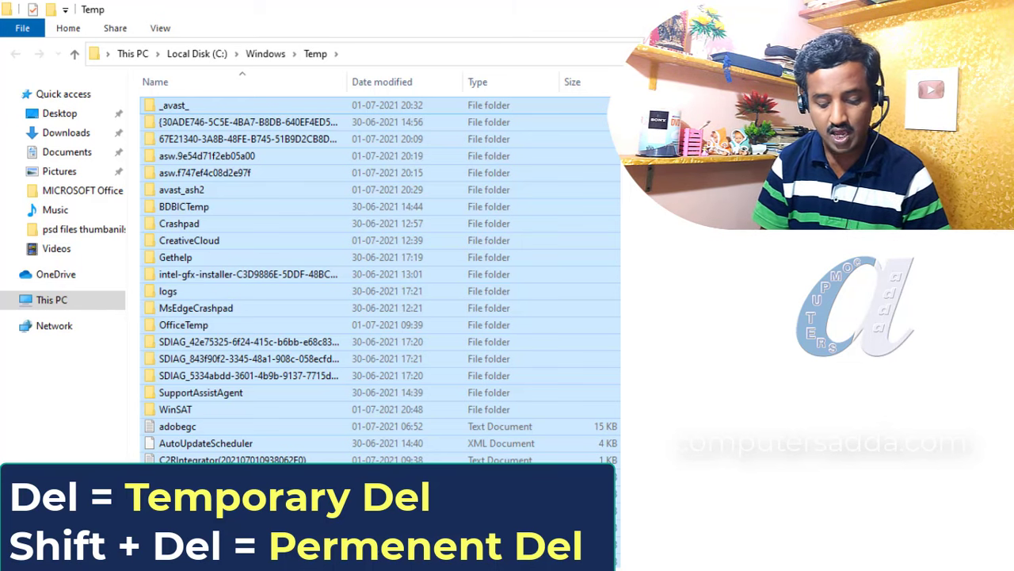
{"action": "key", "text": "shift+Delete"}
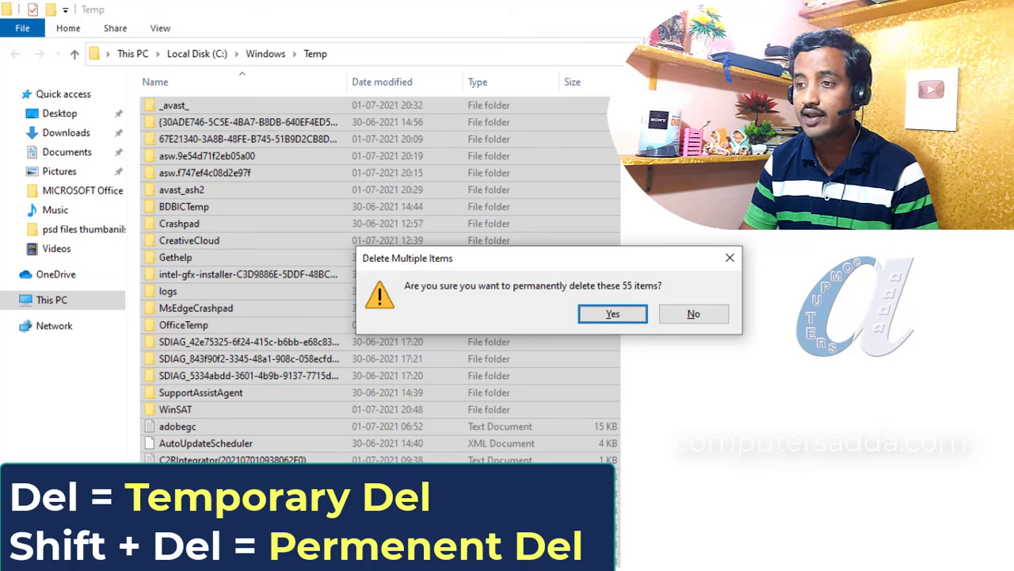
{"action": "left_click", "coordinate": [613, 314]}
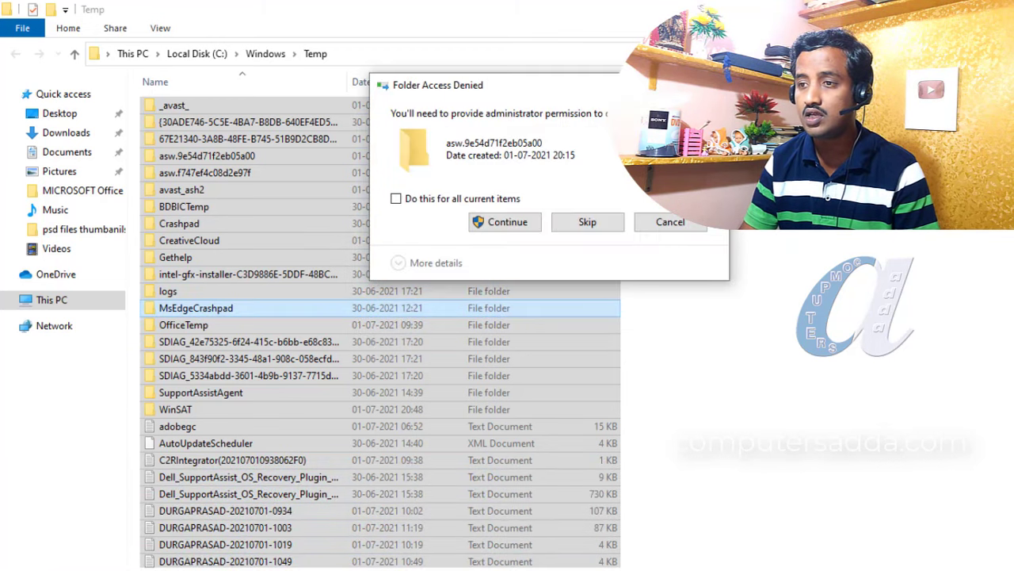
{"action": "key", "text": "Return"}
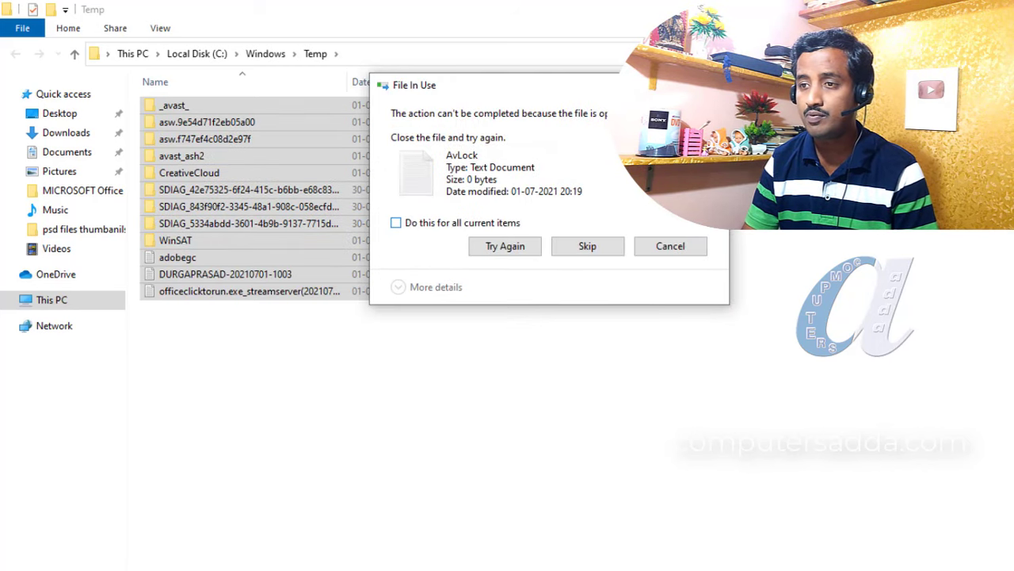
{"action": "left_click", "coordinate": [395, 223]}
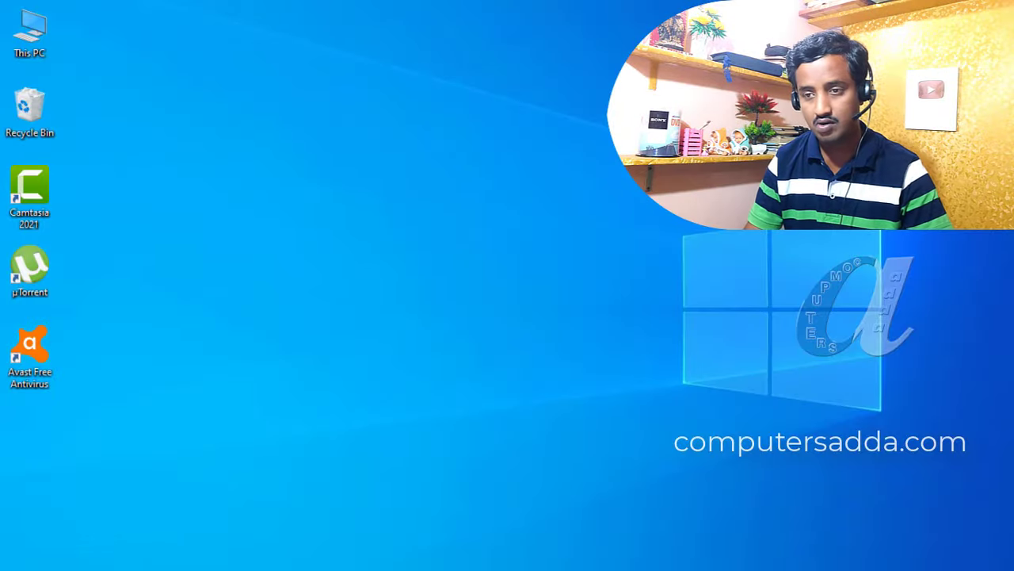
Open the user's local Temp folder with the Run command %temp%
{"action": "key", "text": "super+r"}
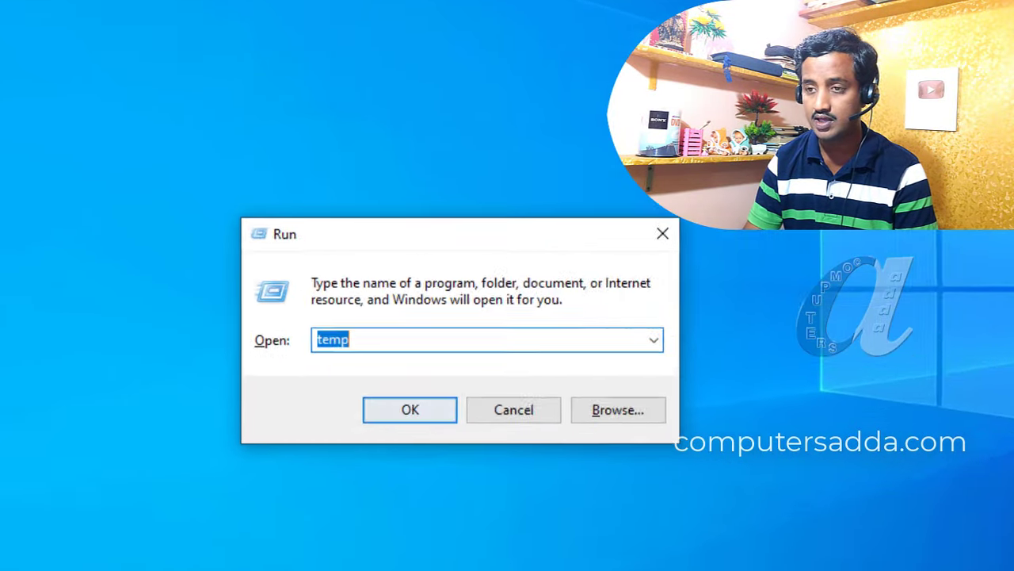
{"action": "key", "text": "End"}
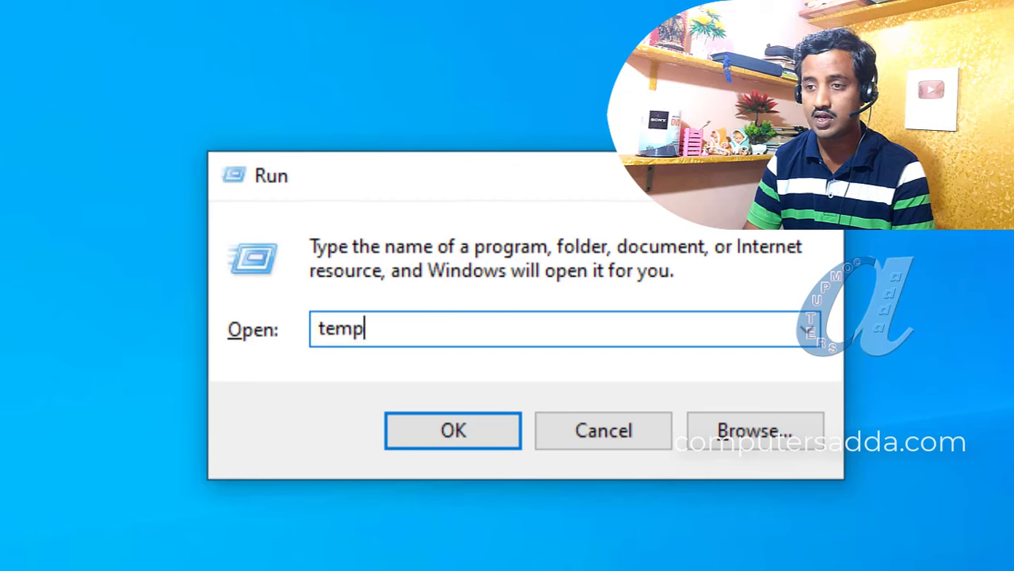
{"action": "key", "text": "Home"}
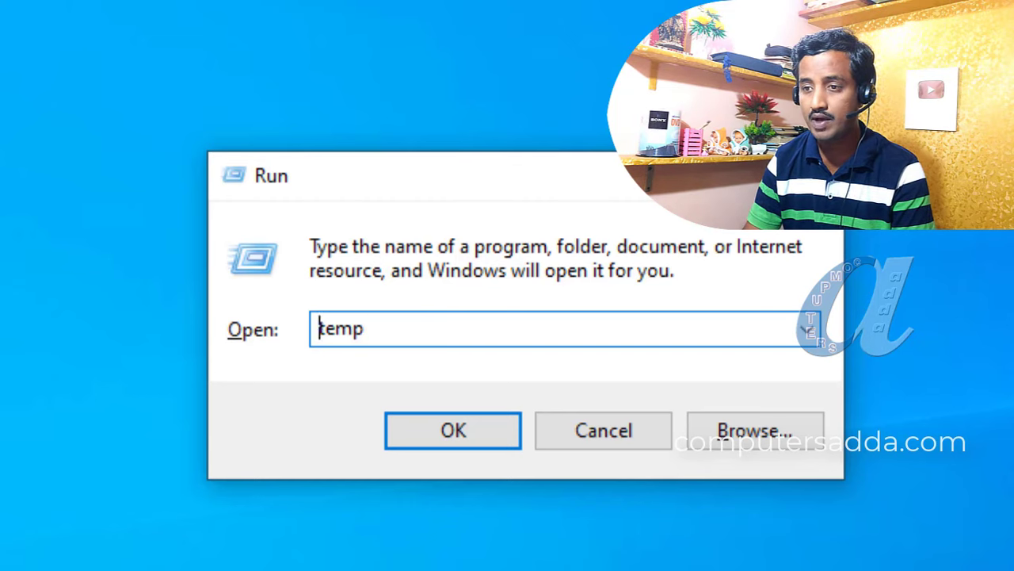
{"action": "type", "text": "%"}
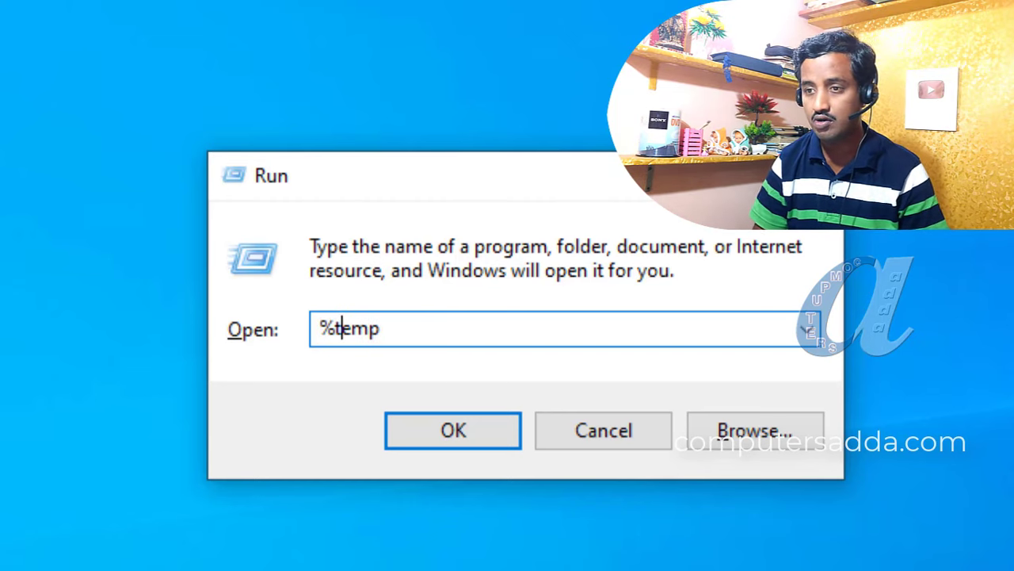
{"action": "key", "text": "End"}
{"action": "type", "text": "%"}
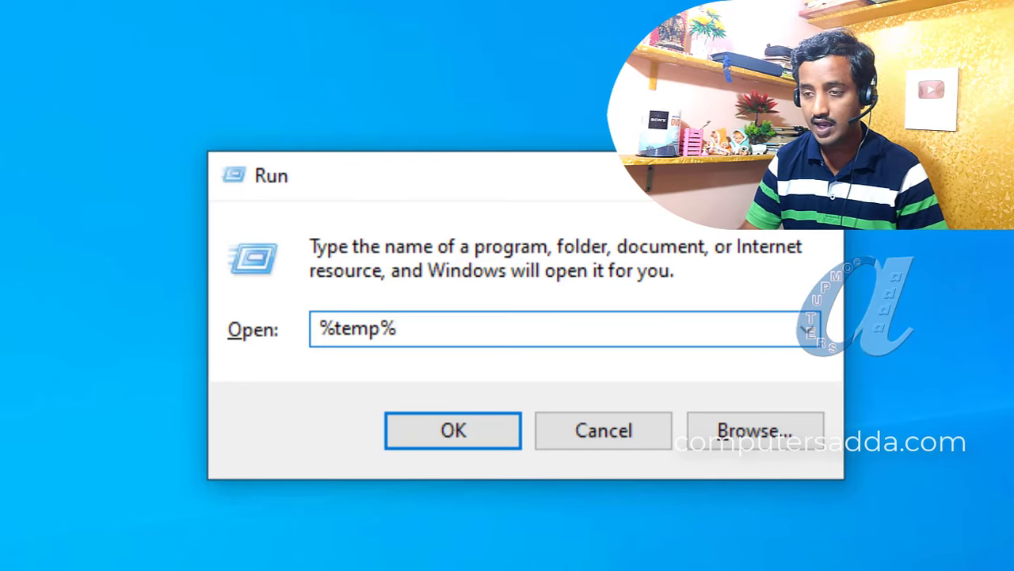
{"action": "key", "text": "Return"}
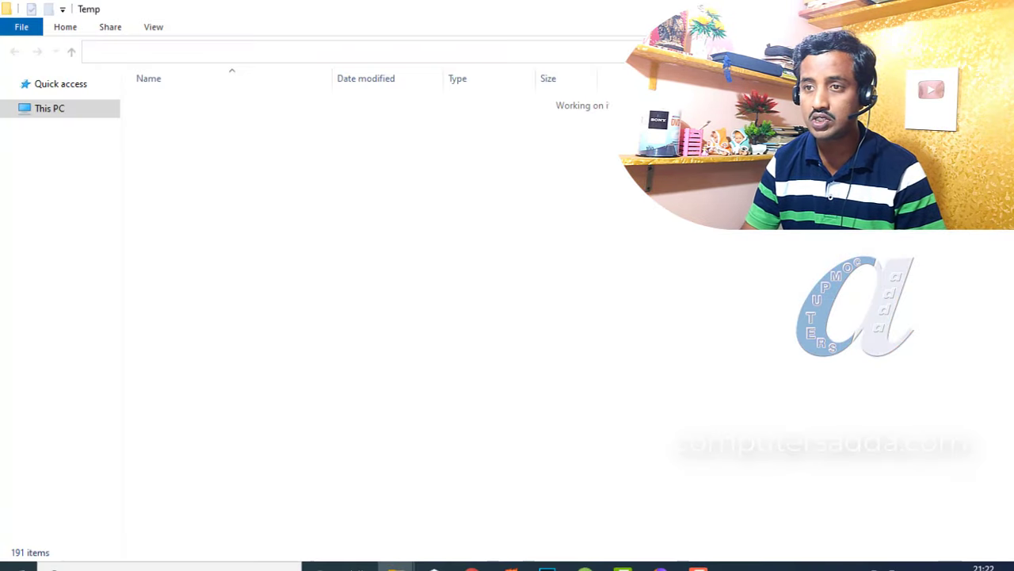
Permanently delete all items in the user's local Temp folder, continuing with administrator permission for all current items
{"action": "scroll", "coordinate": [357, 389], "scroll_direction": "down", "scroll_amount": 12}
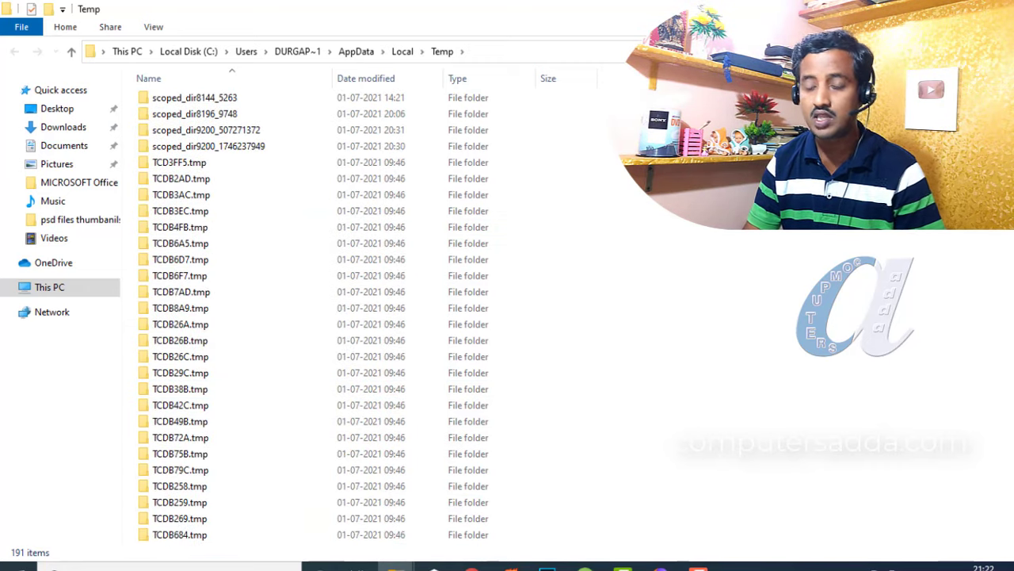
{"action": "key", "text": "ctrl+a"}
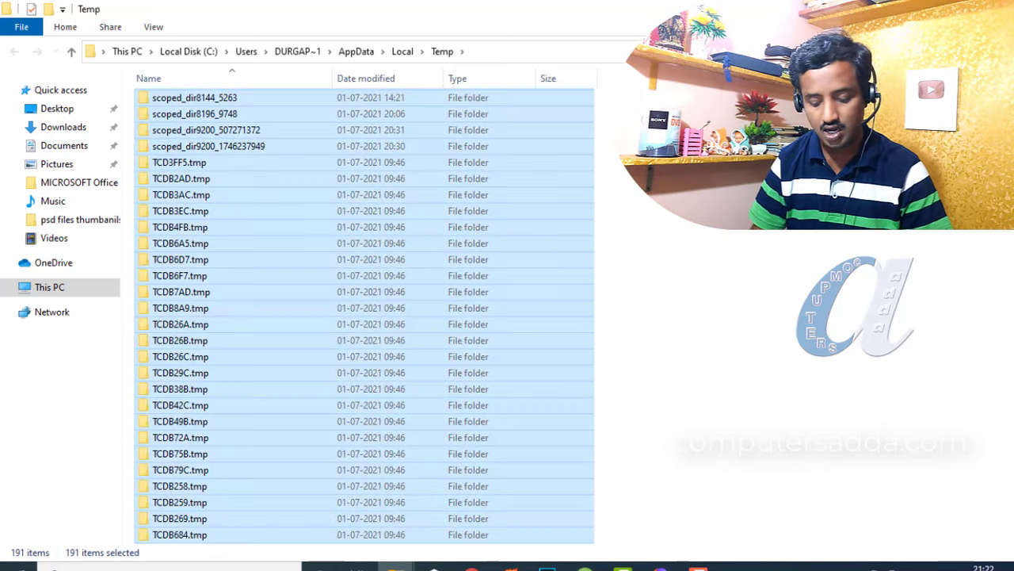
{"action": "key", "text": "shift+Delete"}
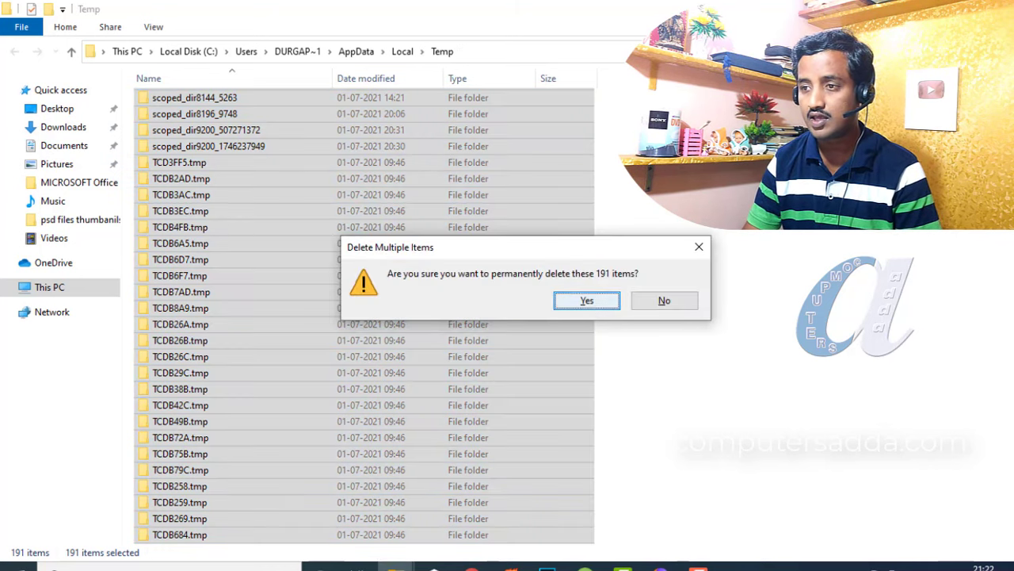
{"action": "key", "text": "Return"}
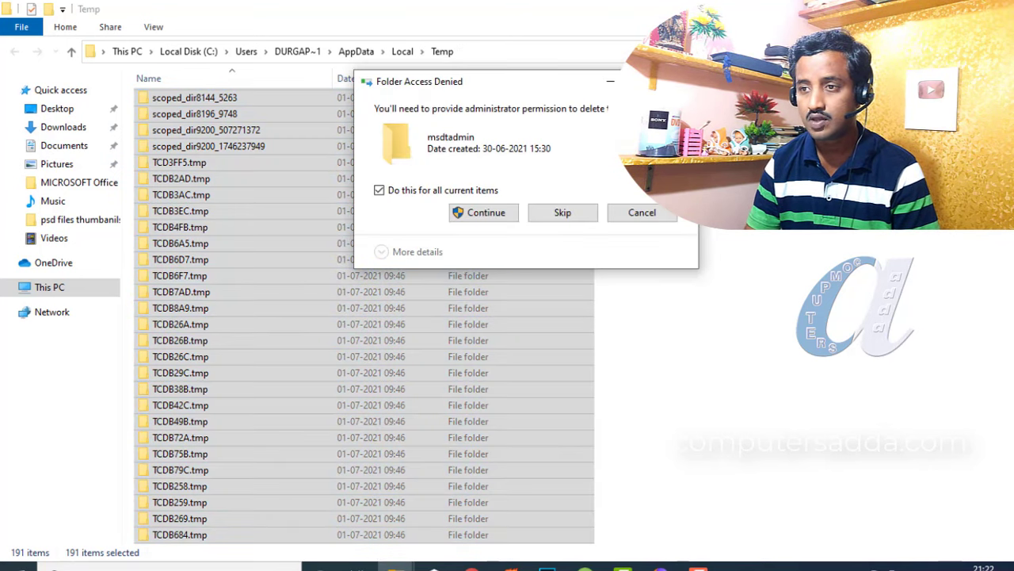
{"action": "left_click", "coordinate": [484, 213]}
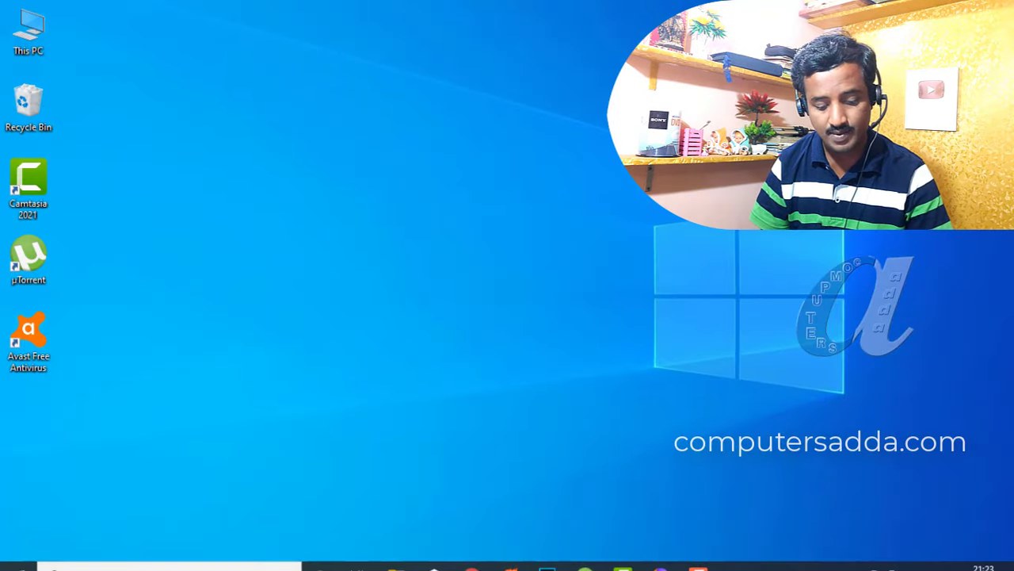
Execute the tree command from the Run dialog
{"action": "key", "text": "super+r"}
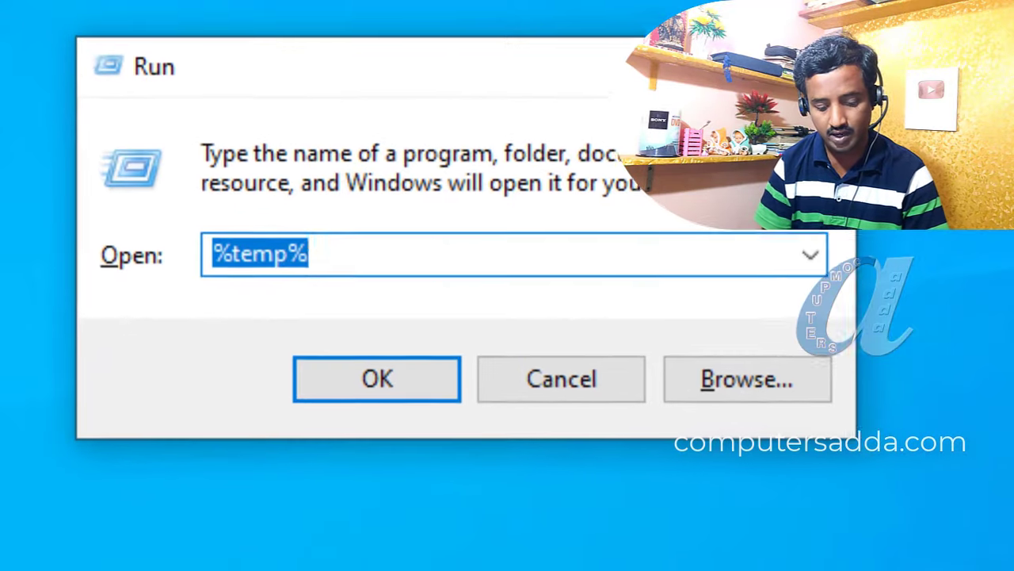
{"action": "type", "text": "tr"}
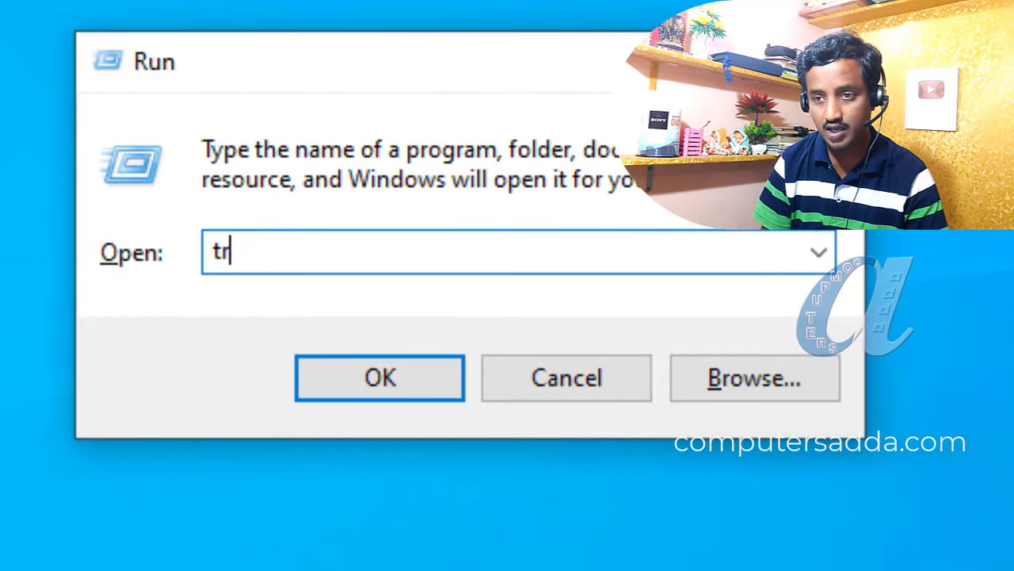
{"action": "type", "text": "ee"}
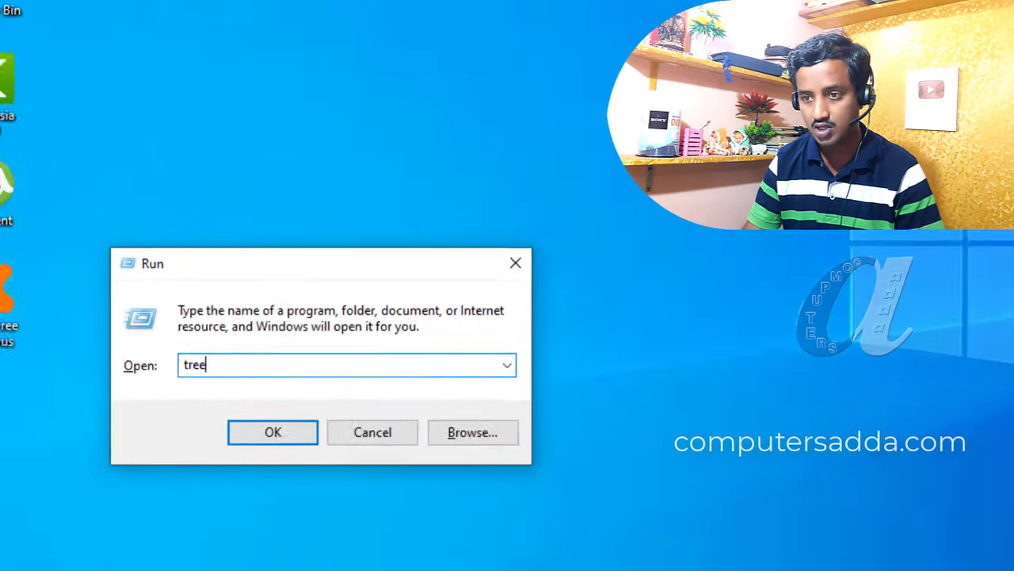
{"action": "key", "text": "Return"}
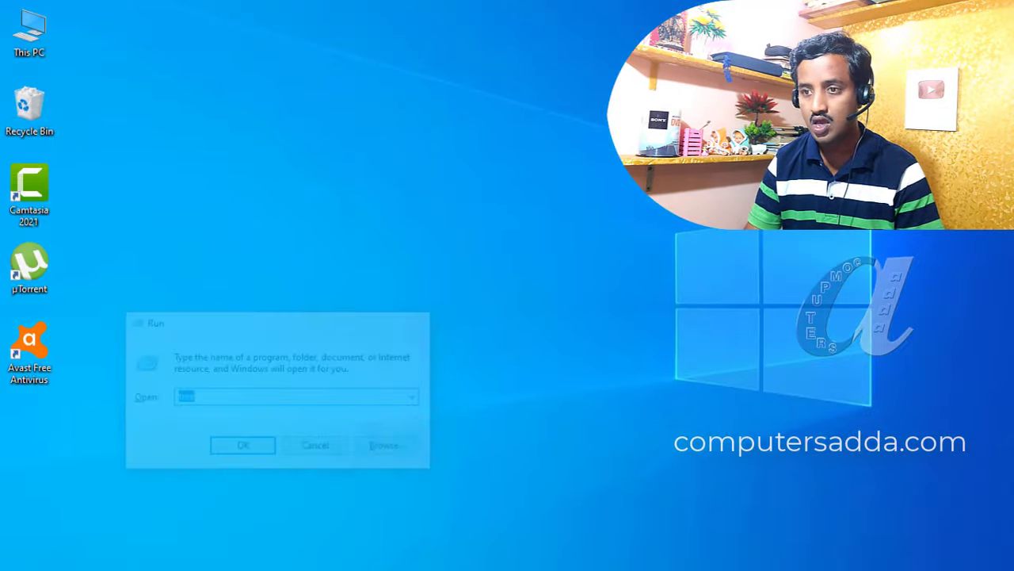